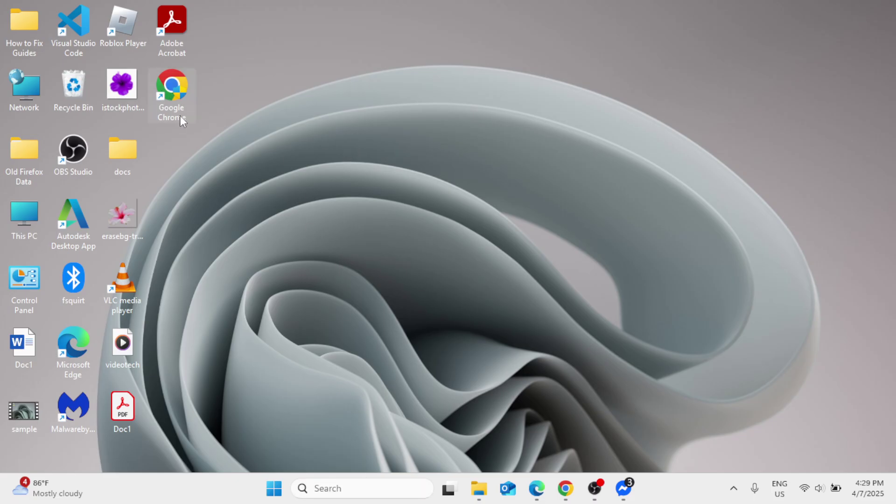
Launch Google Chrome from its desktop shortcut to check that it opens, and close the window
{"action": "double_click", "coordinate": [175, 91]}
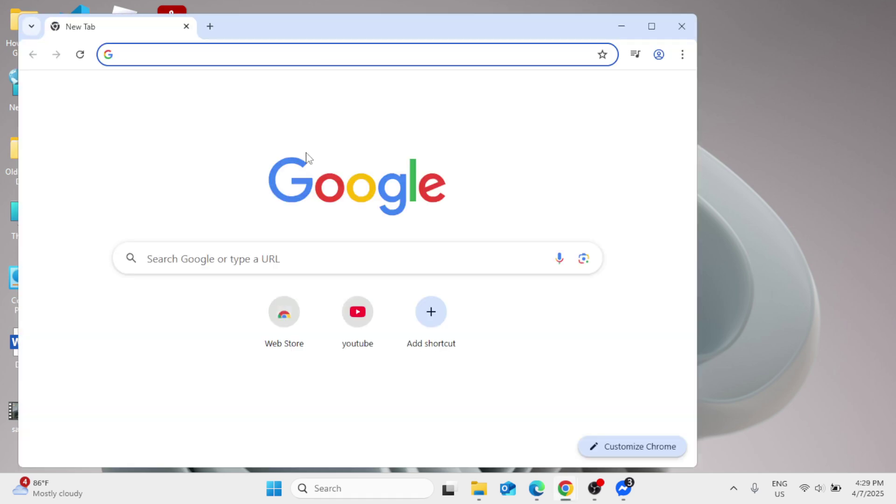
{"action": "left_click", "coordinate": [688, 31]}
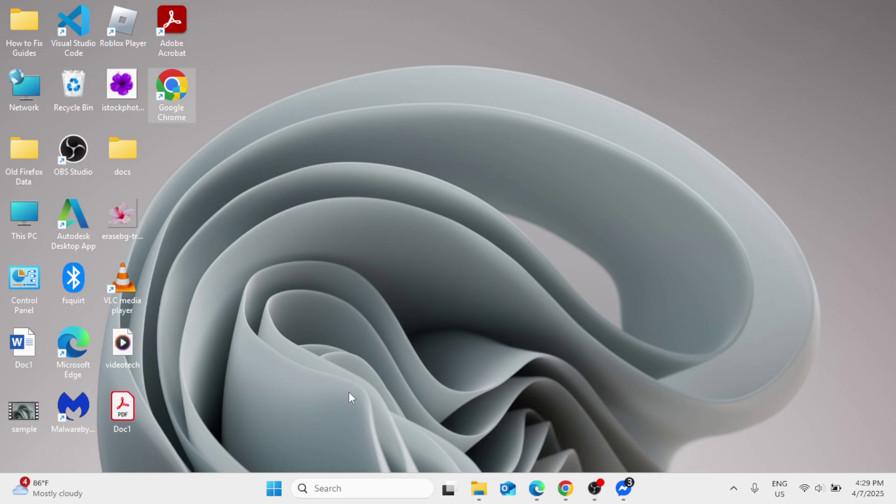
{"action": "left_click", "coordinate": [350, 491]}
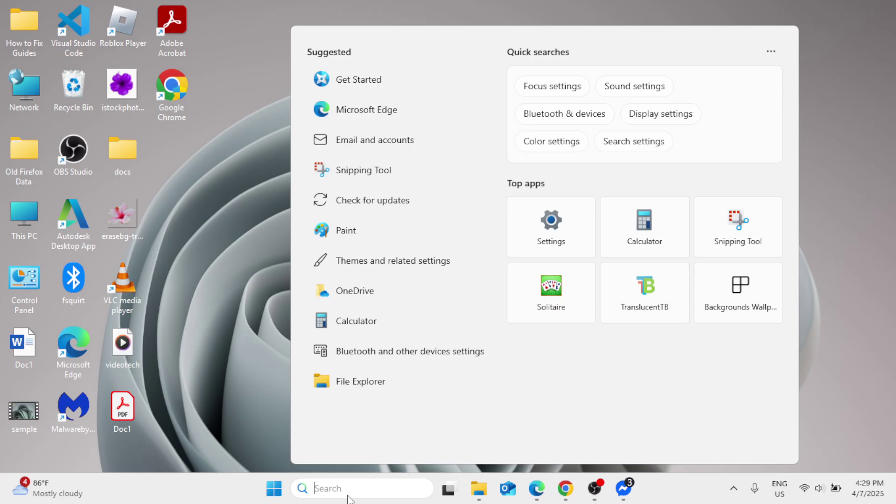
{"action": "type", "text": "messenger"}
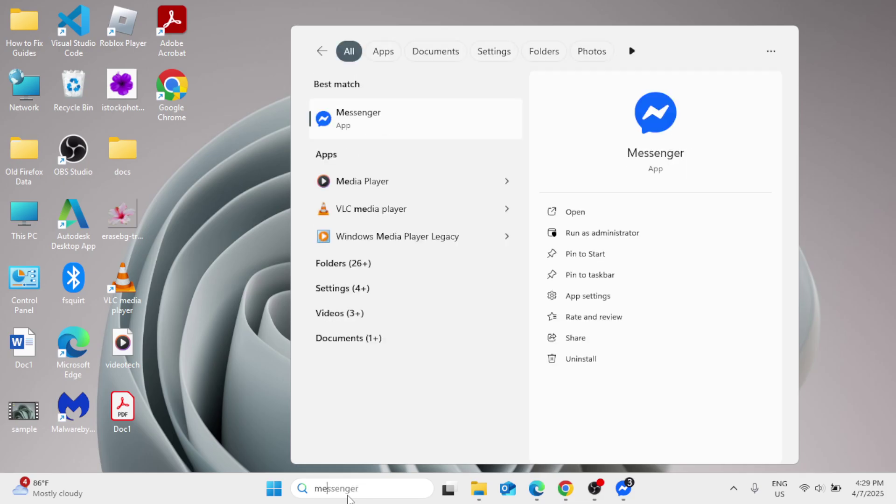
{"action": "key", "text": "ctrl+a"}
{"action": "key", "text": "BackSpace"}
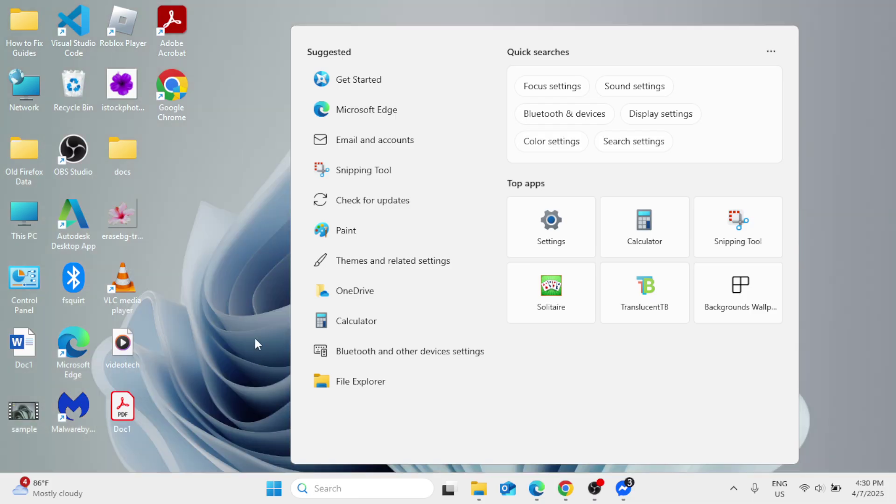
{"action": "left_click", "coordinate": [255, 324]}
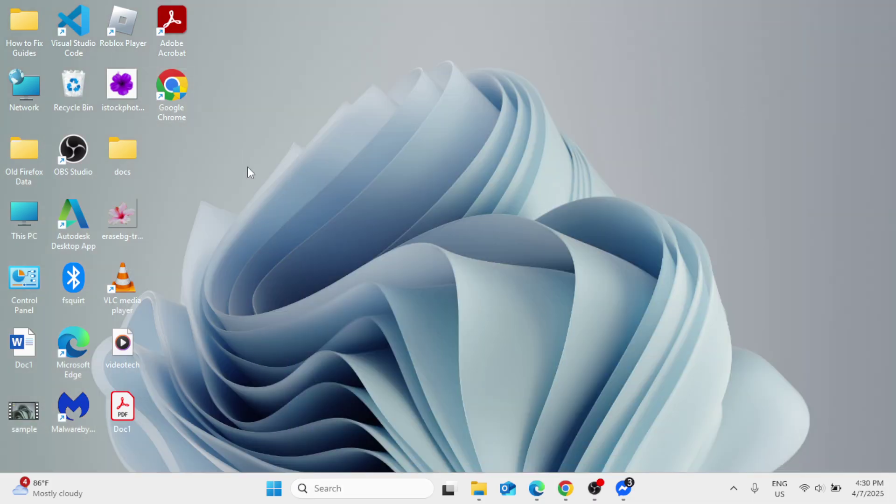
Delete the Google Chrome shortcut from the desktop, and open the Chrome app's file location after searching Windows for "chrome"
{"action": "right_click", "coordinate": [176, 92]}
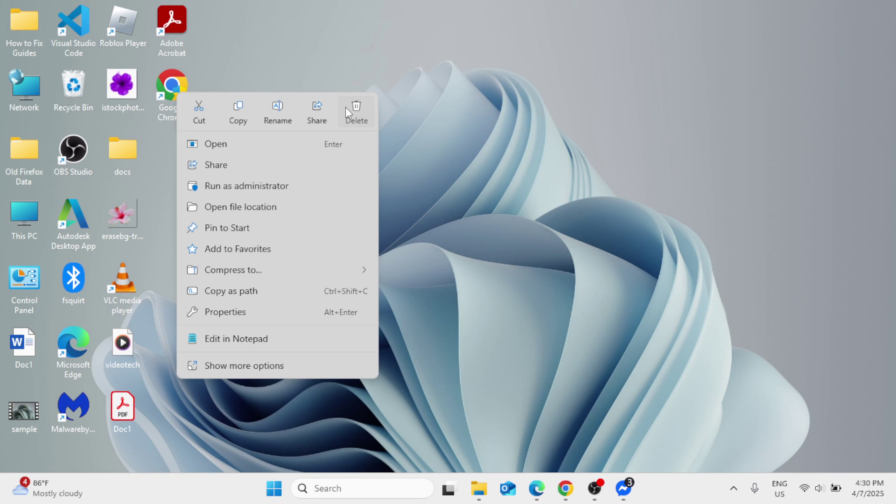
{"action": "left_click", "coordinate": [346, 109]}
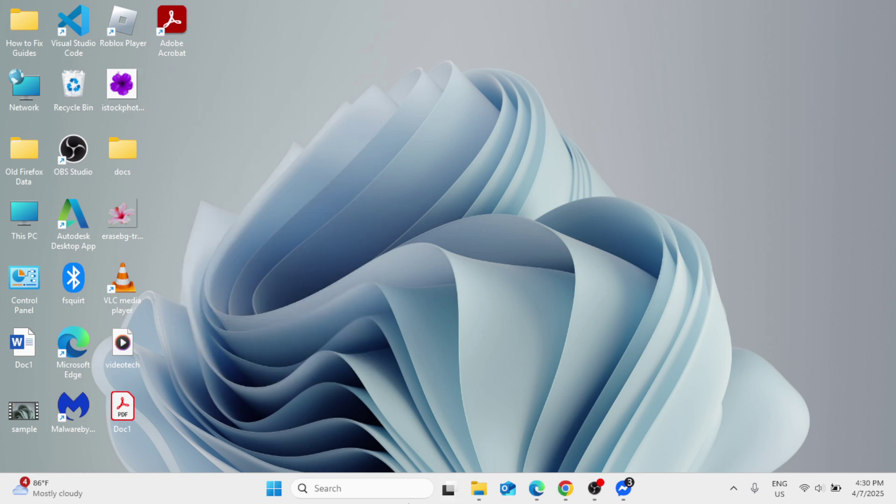
{"action": "left_click", "coordinate": [355, 488]}
{"action": "type", "text": "chrome"}
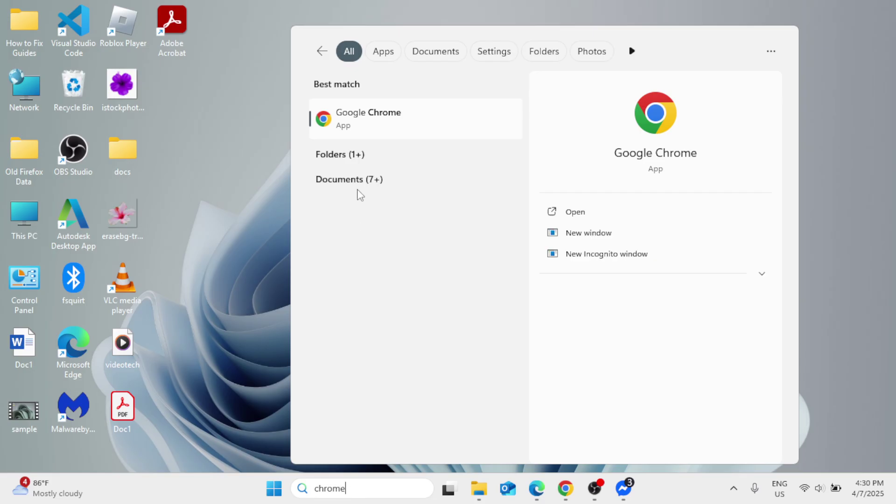
{"action": "right_click", "coordinate": [425, 115]}
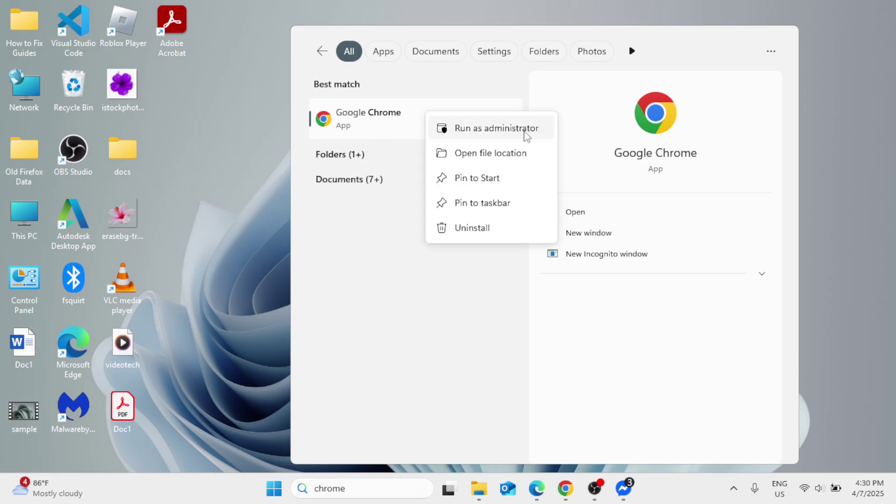
{"action": "left_click", "coordinate": [502, 157]}
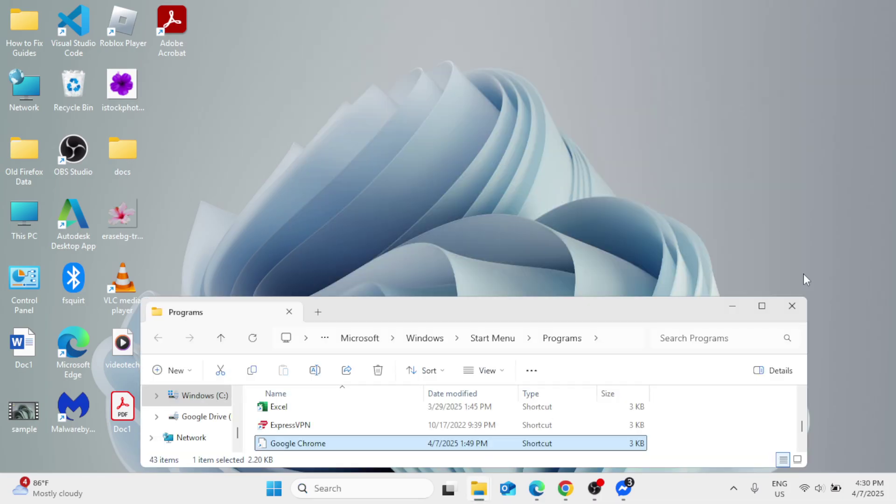
{"action": "left_click", "coordinate": [761, 306]}
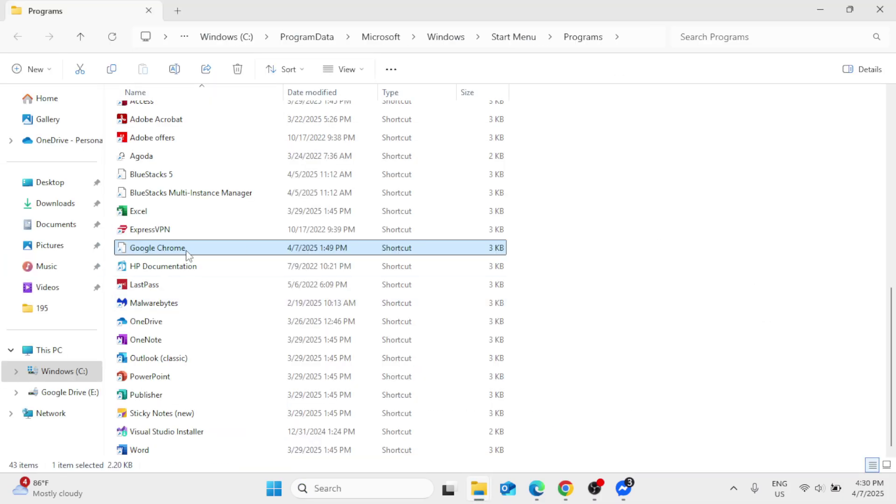
Send the Google Chrome entry in the Programs folder to the desktop as a shortcut, and close the folder
{"action": "right_click", "coordinate": [194, 254]}
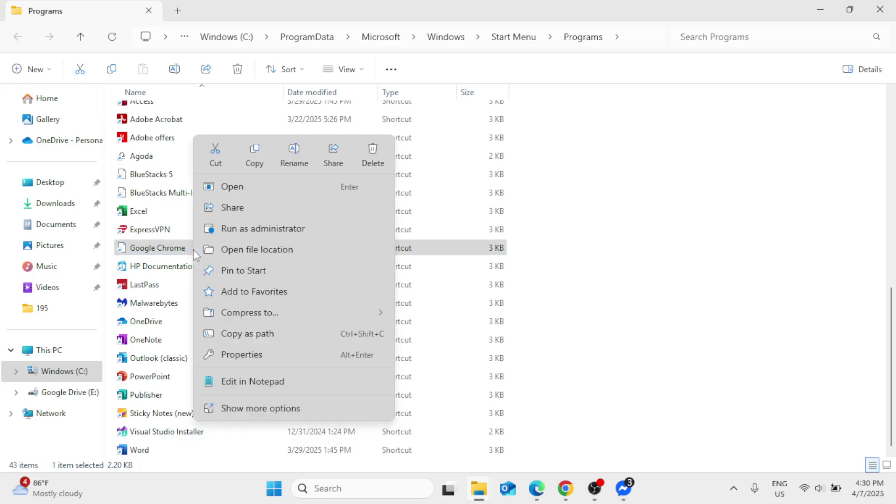
{"action": "left_click", "coordinate": [236, 406]}
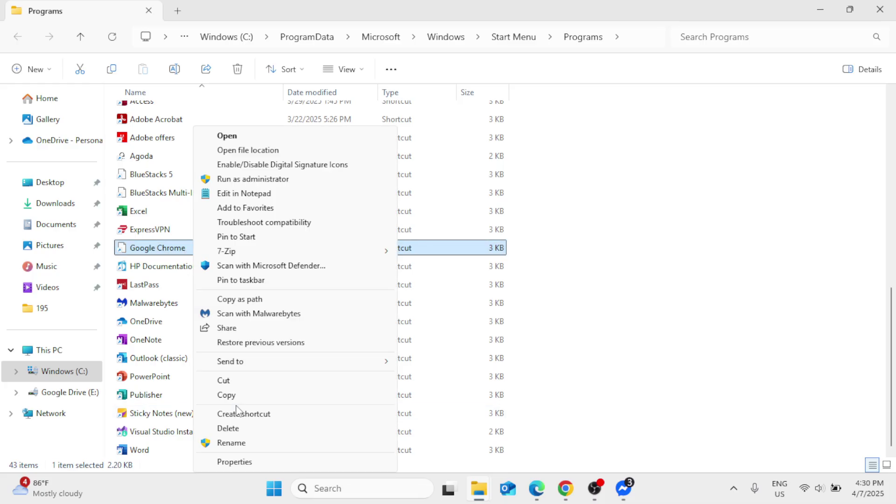
{"action": "mouse_move", "coordinate": [241, 360]}
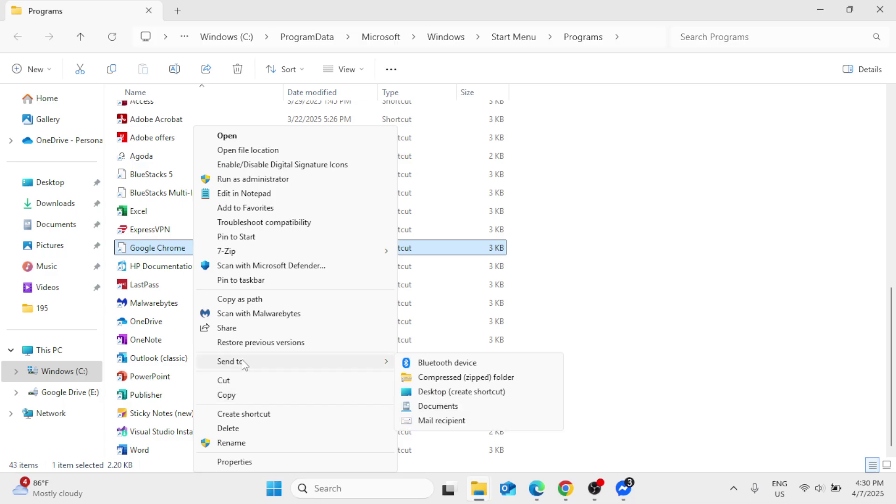
{"action": "left_click", "coordinate": [424, 392]}
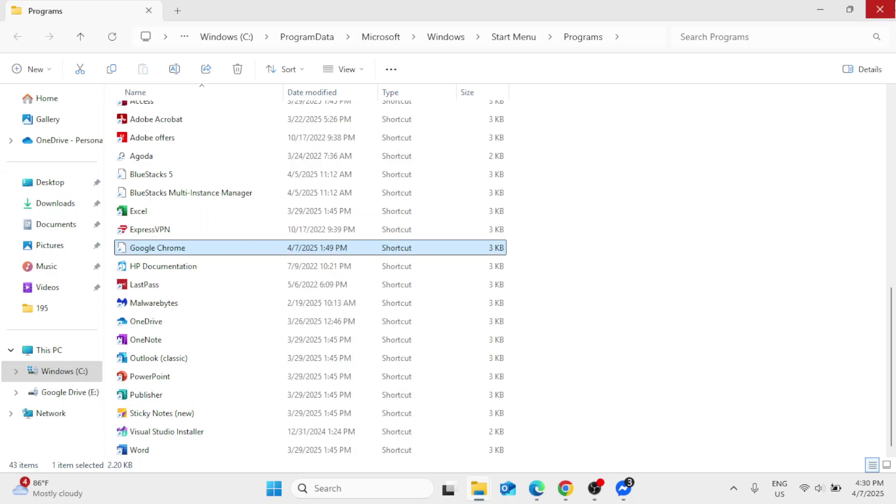
{"action": "left_click", "coordinate": [880, 10]}
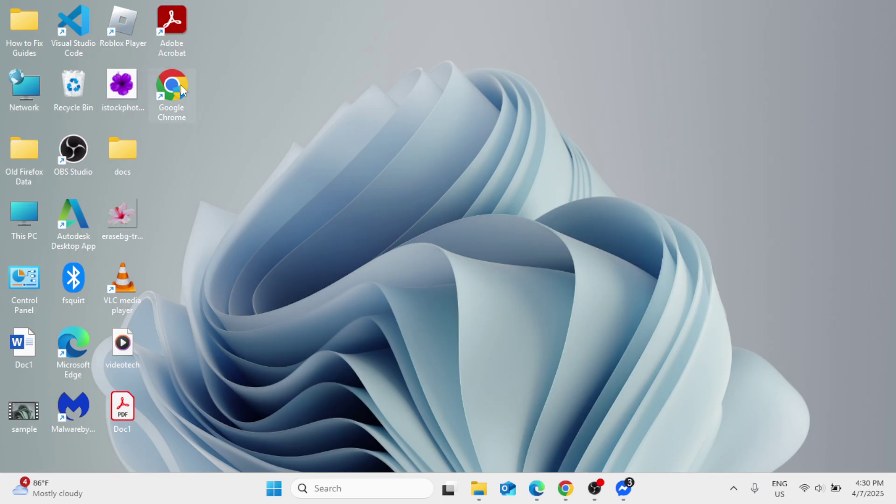
Test the recreated Google Chrome desktop shortcut by launching the browser, maximizing its window and closing it
{"action": "double_click", "coordinate": [181, 85]}
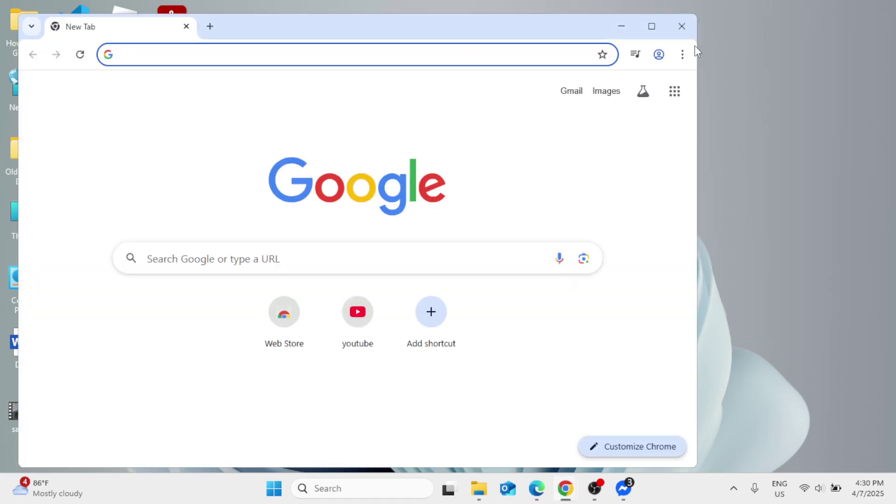
{"action": "left_click", "coordinate": [654, 28]}
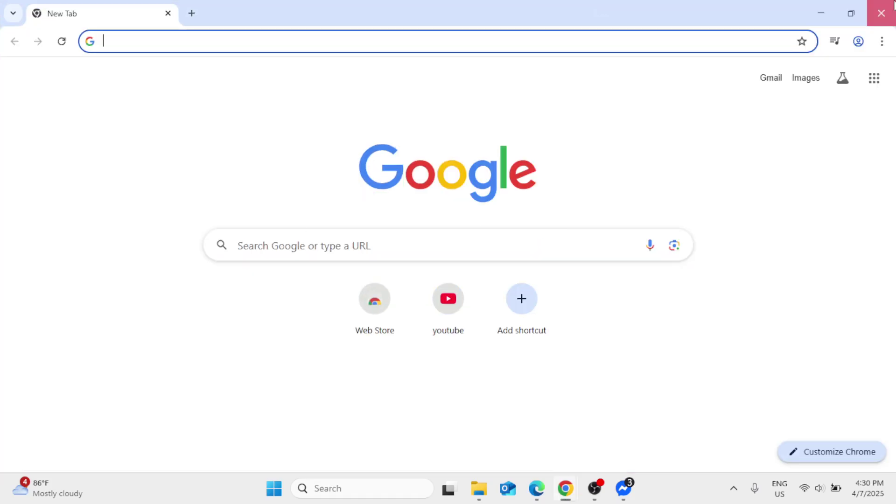
{"action": "left_click", "coordinate": [887, 9]}
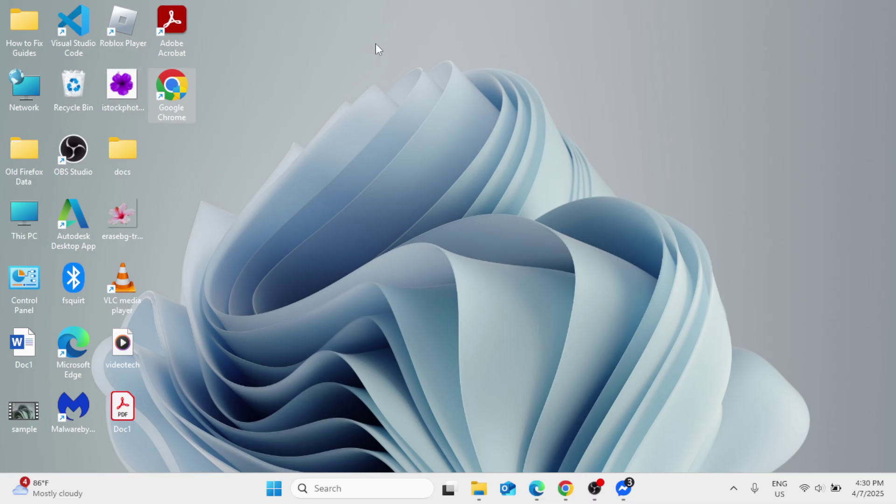
Delete the Adobe Acrobat shortcut from the desktop, and open the Acrobat app's file location after searching Windows for "adobe"
{"action": "right_click", "coordinate": [181, 27]}
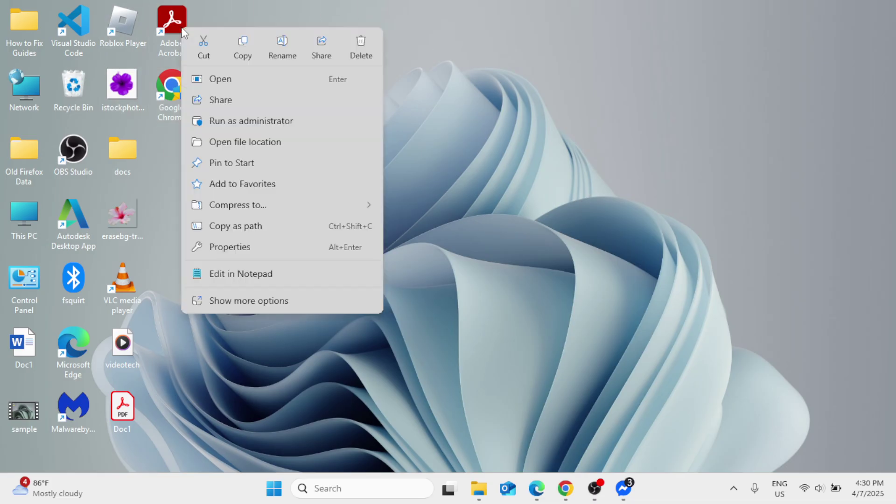
{"action": "left_click", "coordinate": [354, 46]}
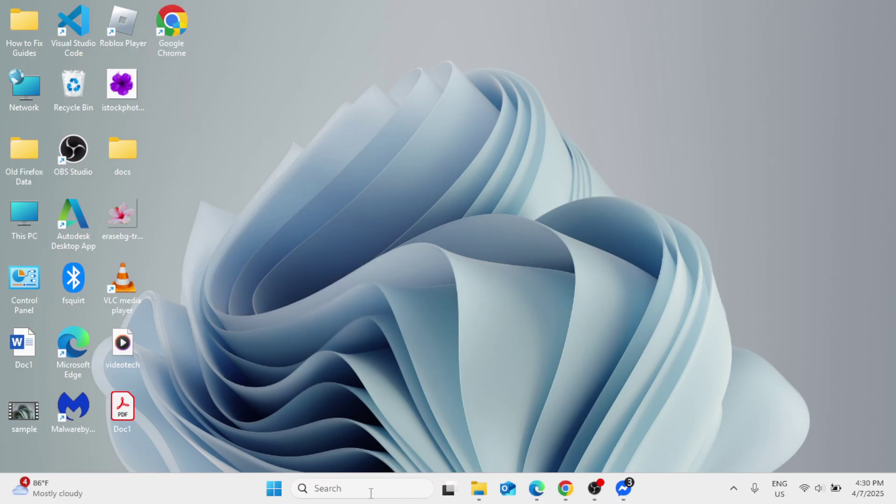
{"action": "left_click", "coordinate": [370, 490]}
{"action": "type", "text": "adobe offers"}
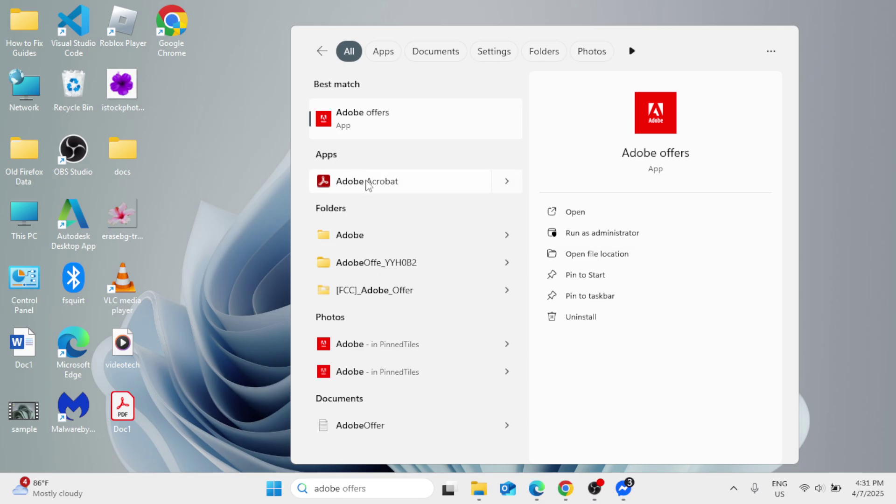
{"action": "right_click", "coordinate": [366, 181]}
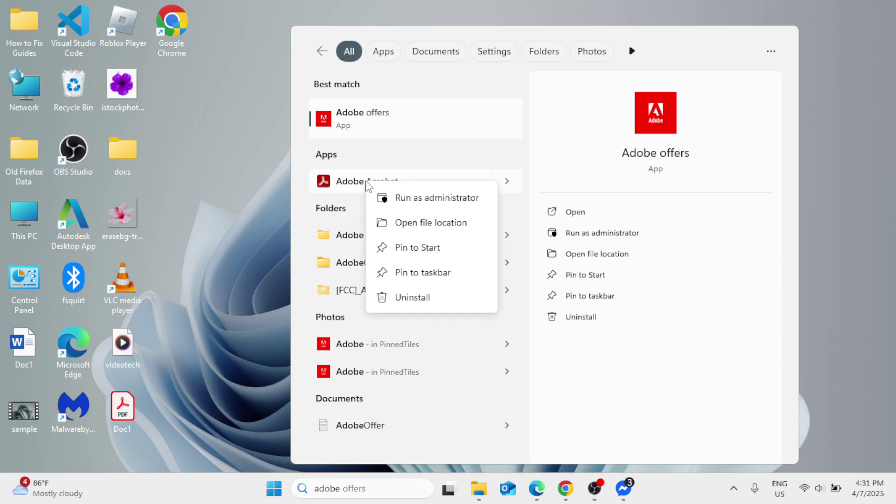
{"action": "left_click", "coordinate": [416, 222]}
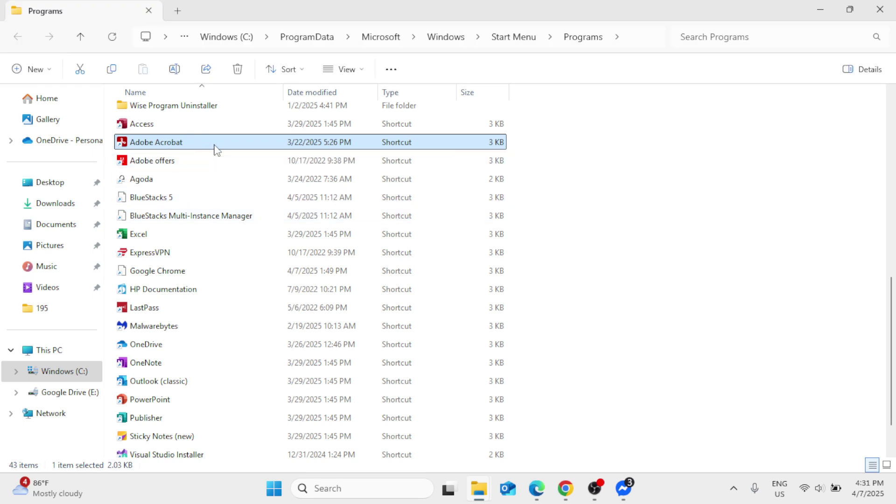
Send the Adobe Acrobat entry in the Programs folder to the desktop as a shortcut, and close the folder
{"action": "right_click", "coordinate": [215, 145]}
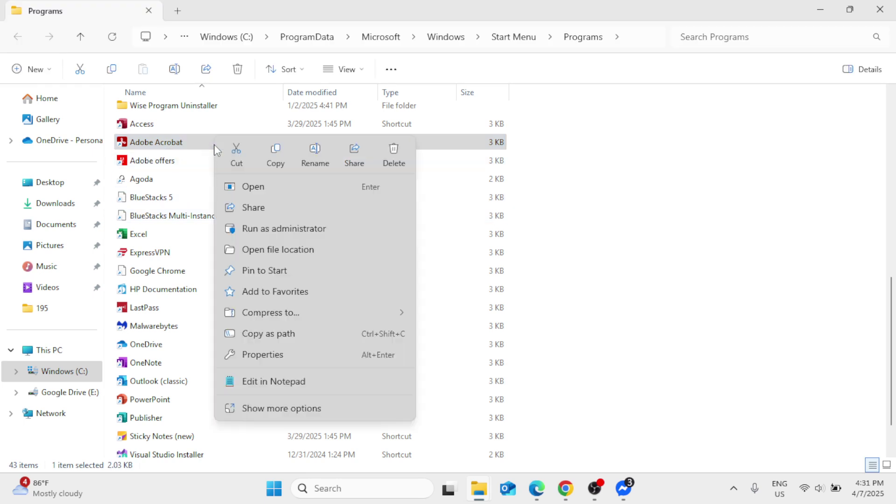
{"action": "left_click", "coordinate": [270, 408]}
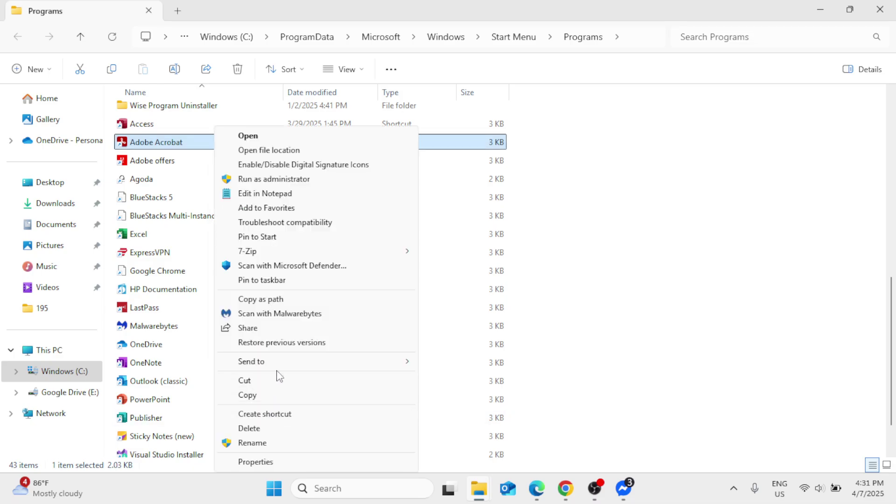
{"action": "mouse_move", "coordinate": [285, 363]}
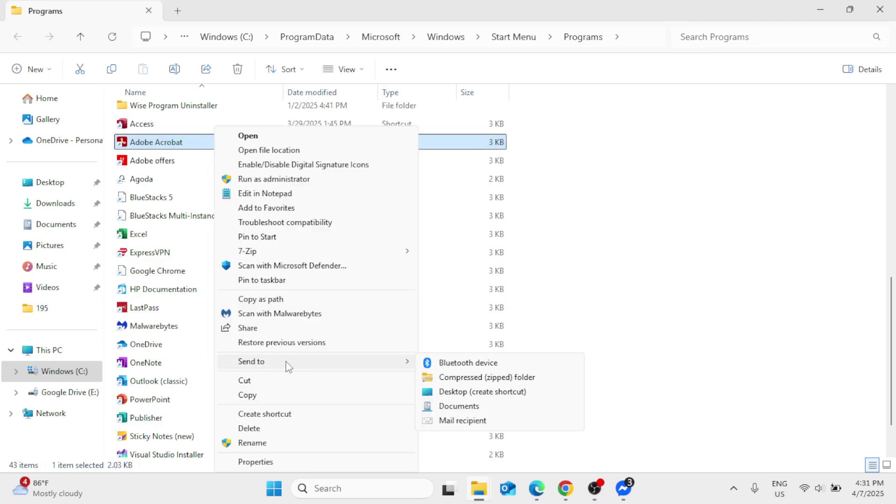
{"action": "left_click", "coordinate": [443, 392]}
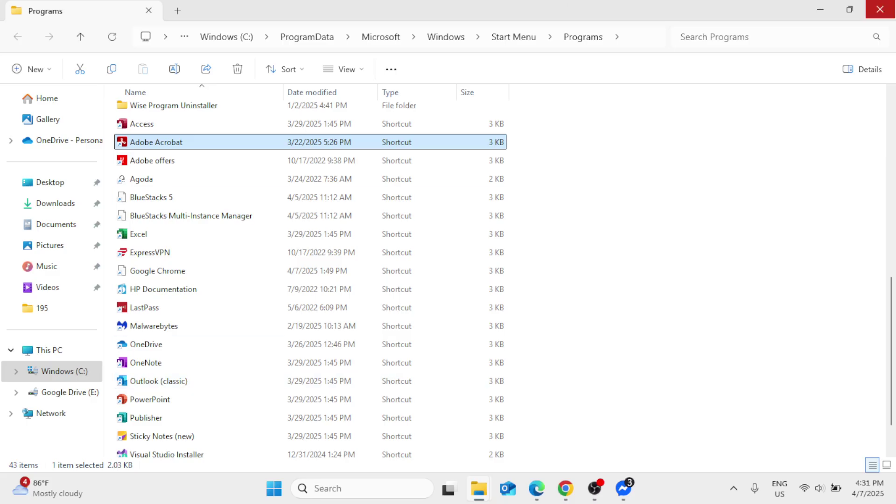
{"action": "left_click", "coordinate": [880, 9]}
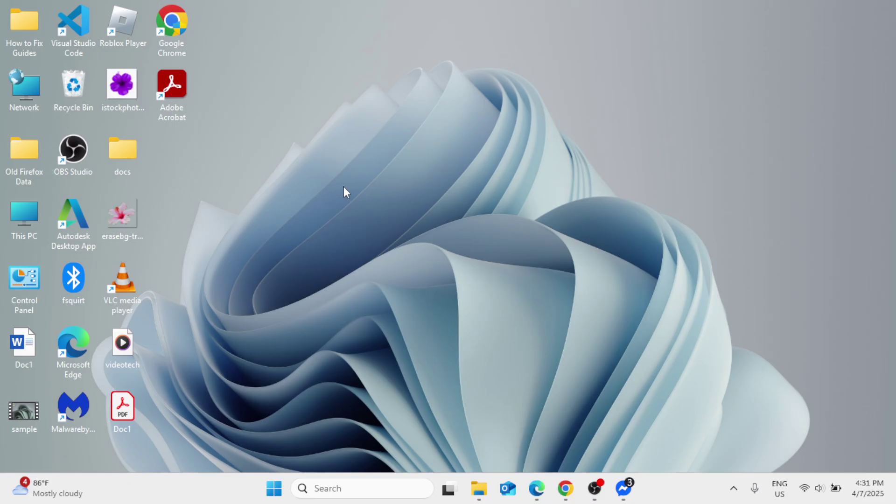
Start a new shortcut on the desktop with the Create Shortcut wizard
{"action": "right_click", "coordinate": [368, 178]}
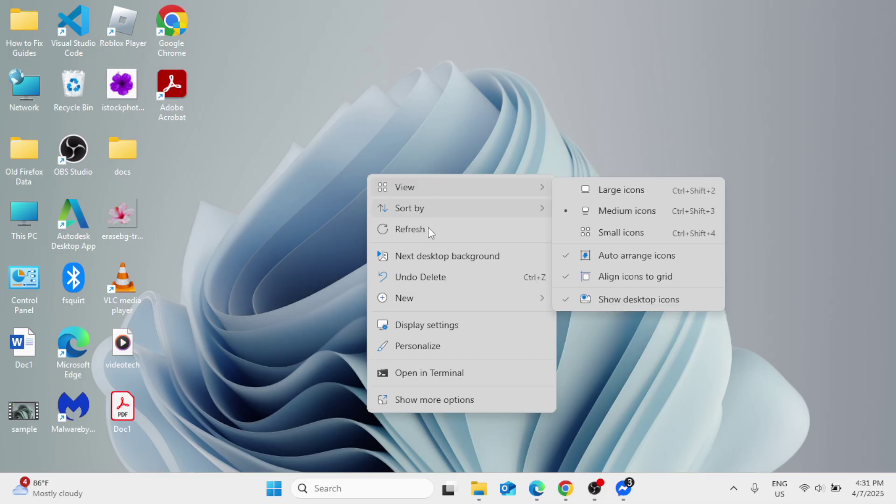
{"action": "mouse_move", "coordinate": [420, 295]}
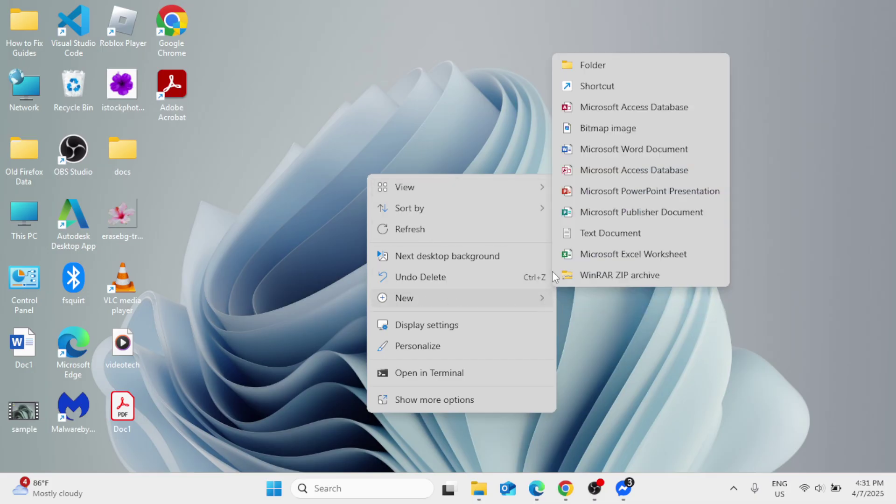
{"action": "left_click", "coordinate": [568, 88]}
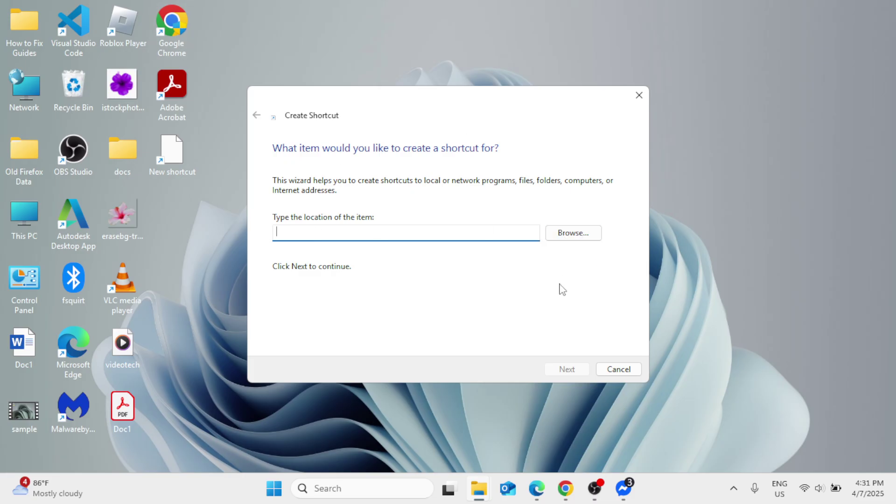
Delete the Google Chrome shortcut from the desktop while keeping the Create Shortcut wizard open
{"action": "left_click", "coordinate": [177, 27]}
{"action": "right_click", "coordinate": [175, 24]}
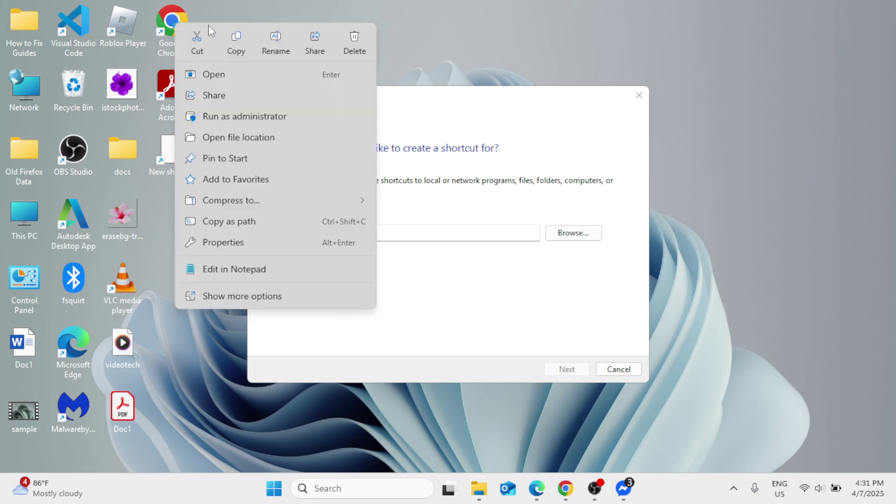
{"action": "left_click", "coordinate": [351, 39]}
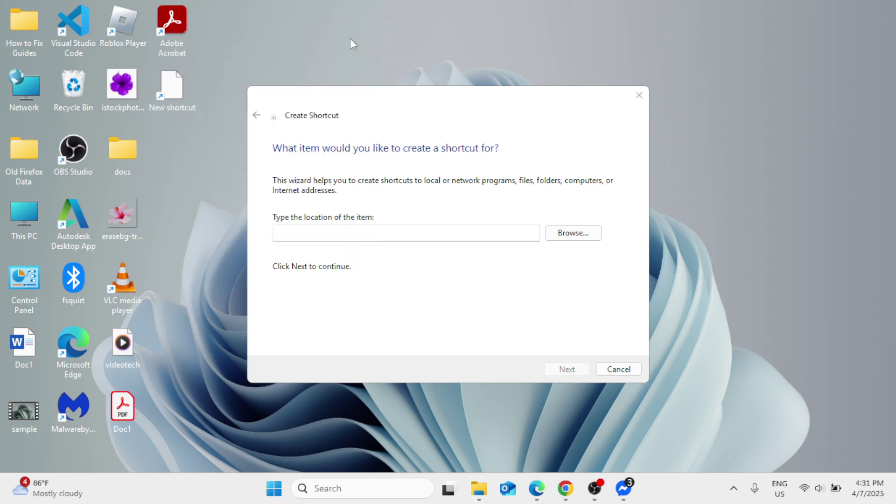
Browse for the shortcut's target and expand the Program Files folder on the Windows (C:) drive of This PC
{"action": "left_click", "coordinate": [573, 233]}
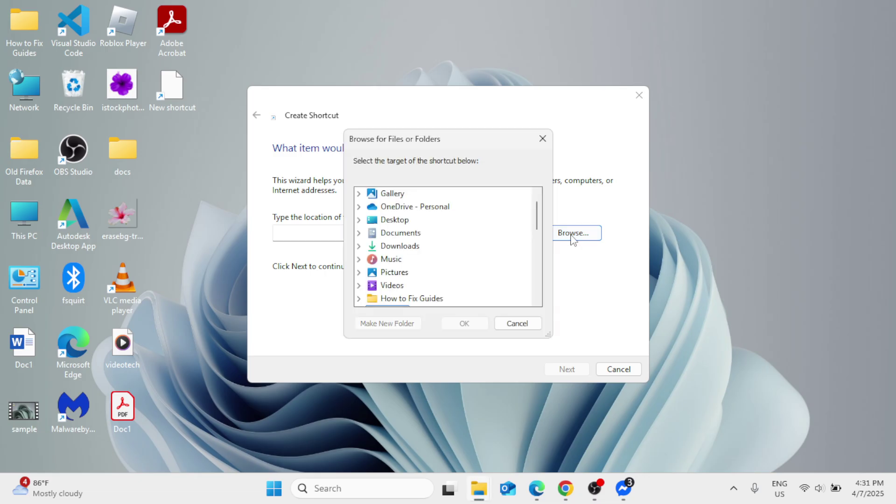
{"action": "scroll", "coordinate": [365, 271], "scroll_direction": "down", "scroll_amount": 1}
{"action": "left_click", "coordinate": [365, 272]}
{"action": "scroll", "coordinate": [366, 252], "scroll_direction": "down", "scroll_amount": 1}
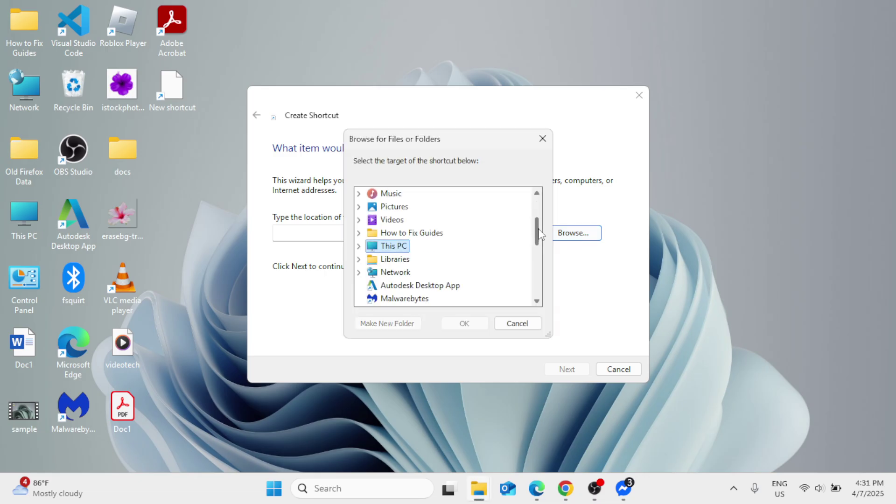
{"action": "left_click", "coordinate": [359, 246]}
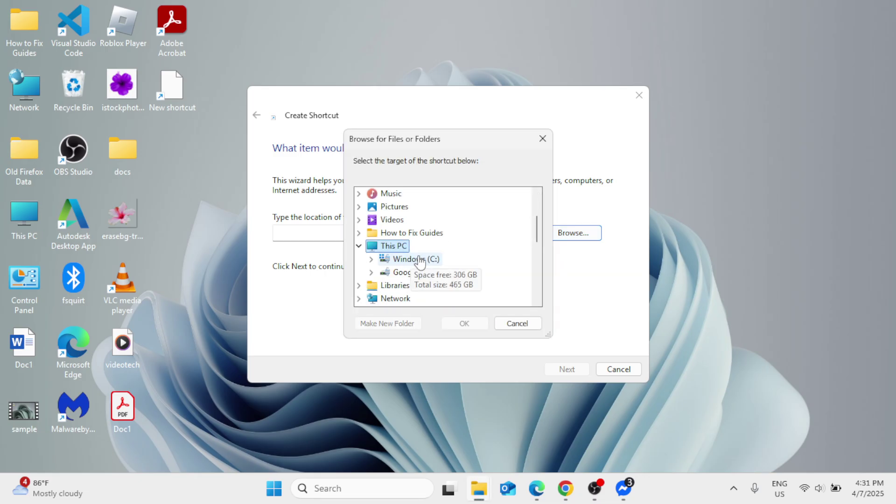
{"action": "double_click", "coordinate": [411, 259]}
{"action": "left_click_drag", "start_coordinate": [538, 216], "coordinate": [544, 246]}
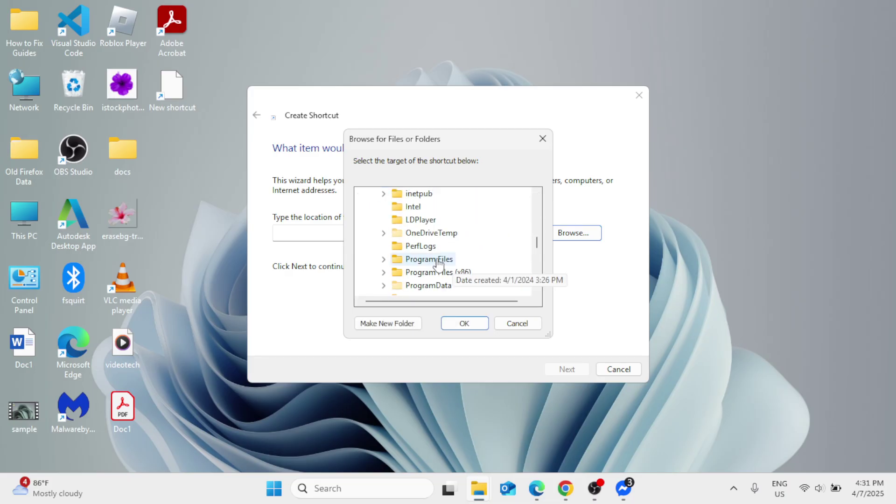
{"action": "double_click", "coordinate": [430, 259]}
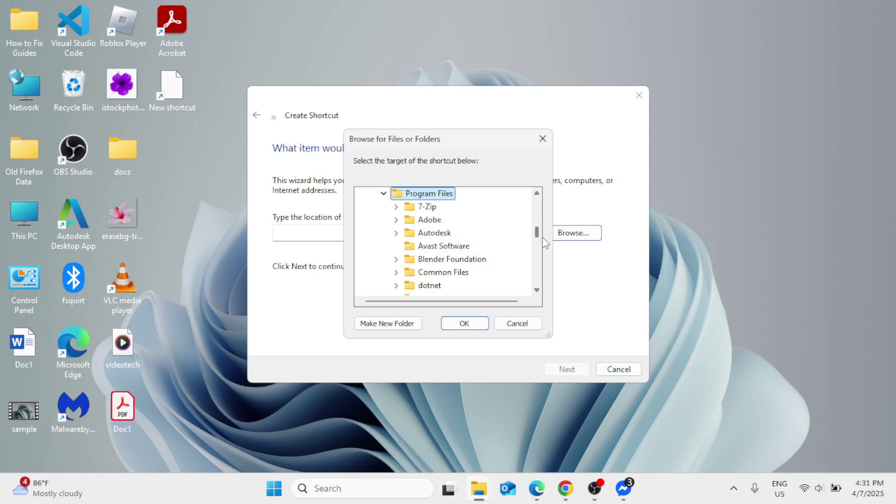
Select chrome in Google\Chrome\Application as the shortcut's target and finish the wizard with the shortcut named chrome
{"action": "left_click_drag", "start_coordinate": [537, 232], "coordinate": [539, 243]}
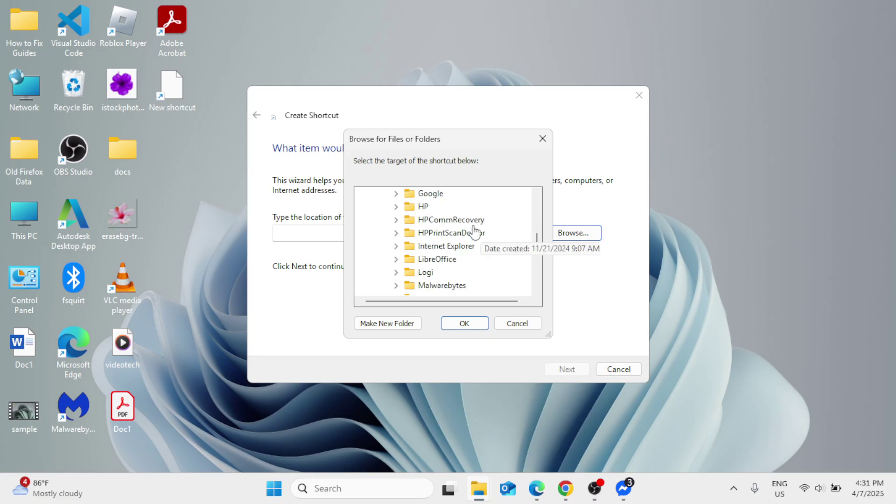
{"action": "left_click", "coordinate": [396, 194]}
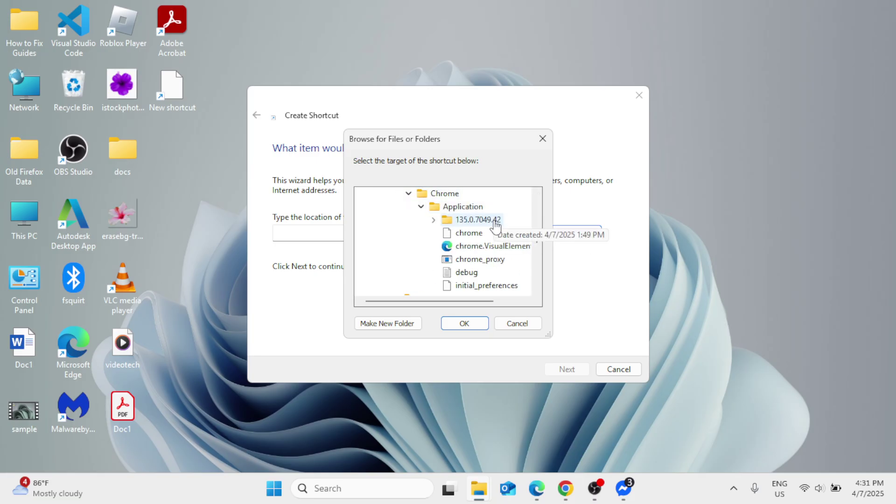
{"action": "left_click", "coordinate": [464, 234]}
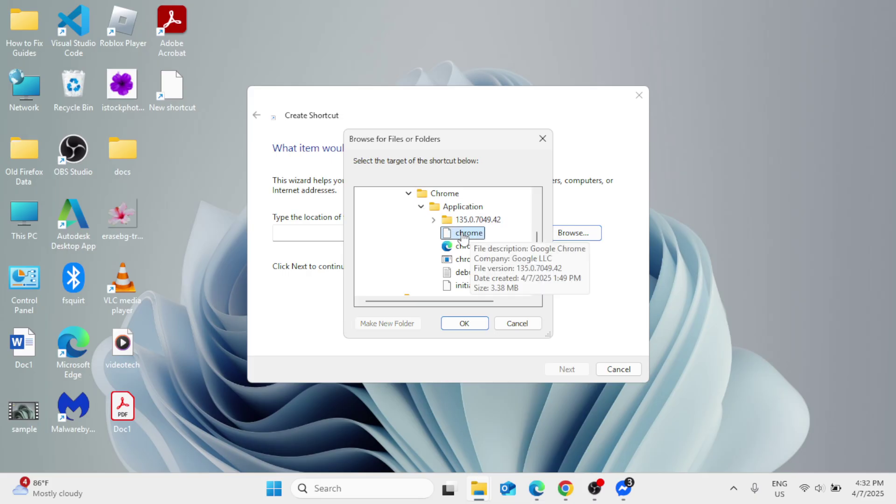
{"action": "left_click", "coordinate": [475, 326]}
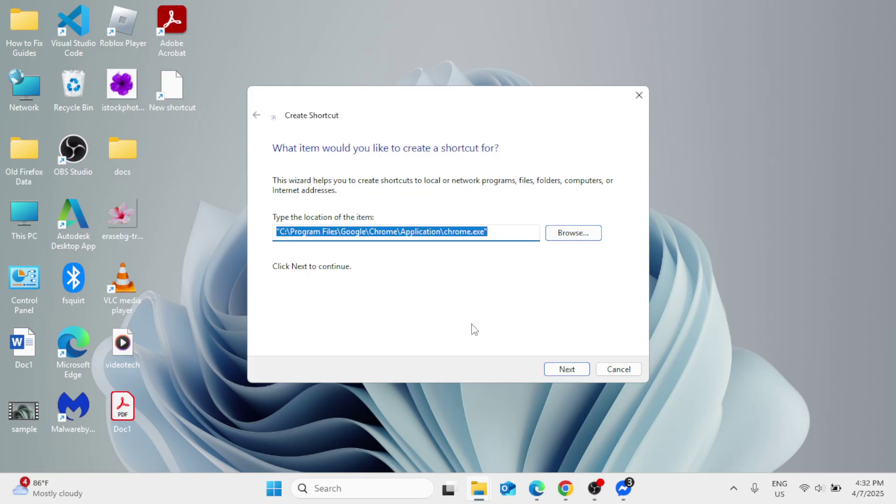
{"action": "left_click", "coordinate": [577, 369]}
{"action": "left_click", "coordinate": [567, 369]}
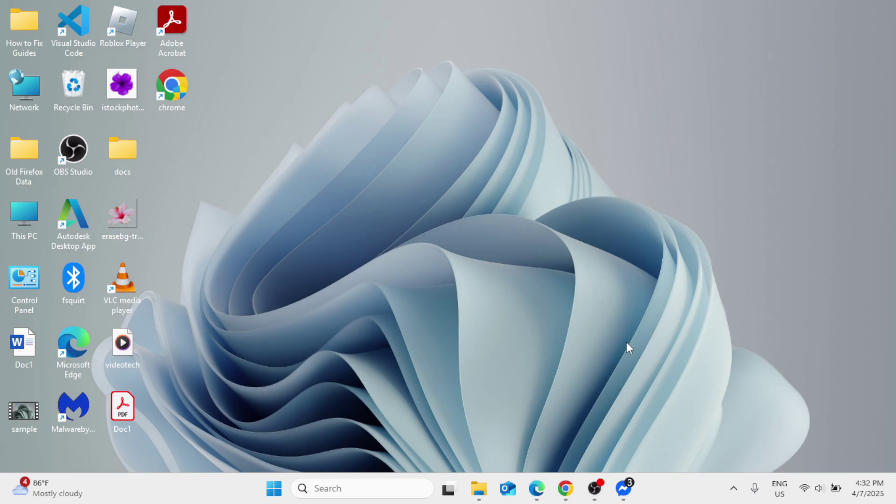
{"action": "left_click", "coordinate": [594, 488]}
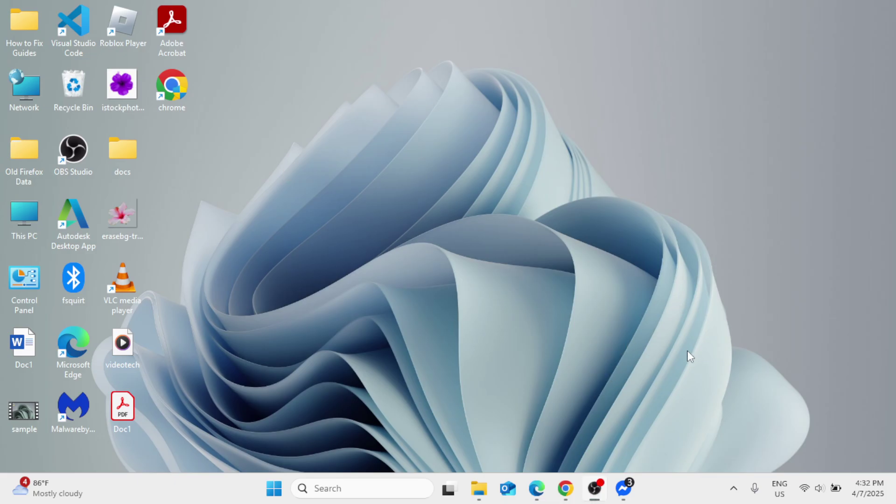